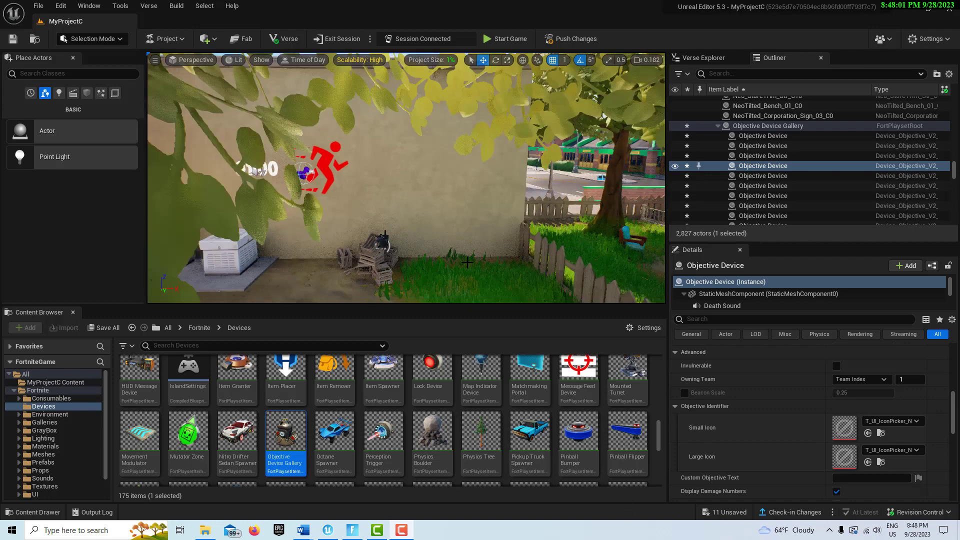
- Place a Decal device from the Devices folder on the wall below the runner sign
mouse_move(442, 274)
right_mouse_down()
mouse_move(438, 325)
mouse_move(435, 270)
mouse_move(443, 272)
right_mouse_up()
key("s")
key("w")
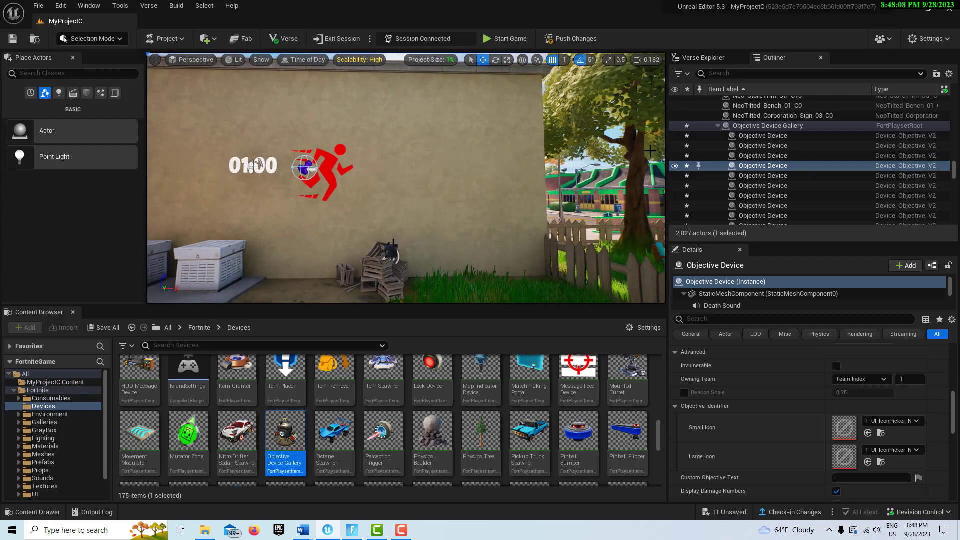
scroll(381, 383, "up", 10)
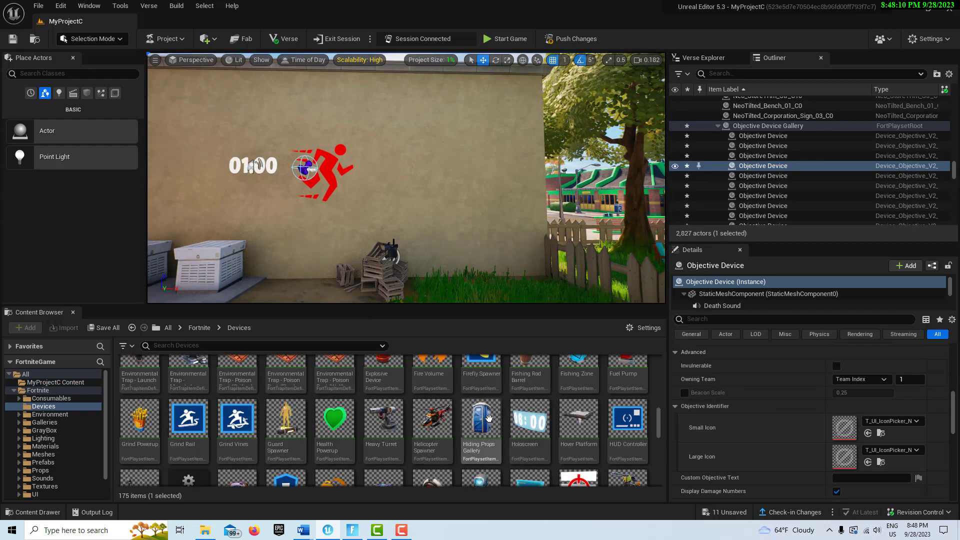
scroll(488, 417, "up", 5)
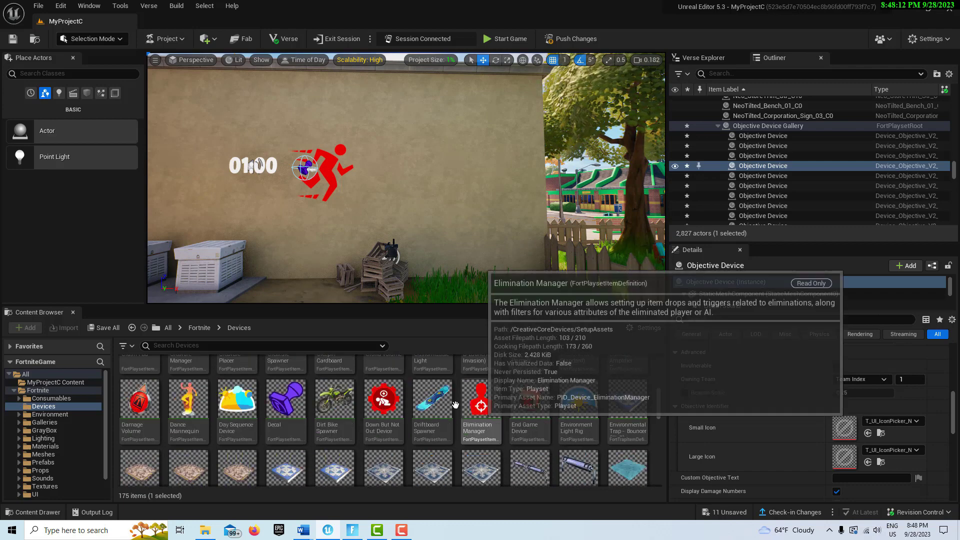
left_click_drag(286, 415, 373, 199)
- Close the Content Browser so the viewport fills the screen
right_click_drag(373, 239, 344, 235)
right_click(373, 240)
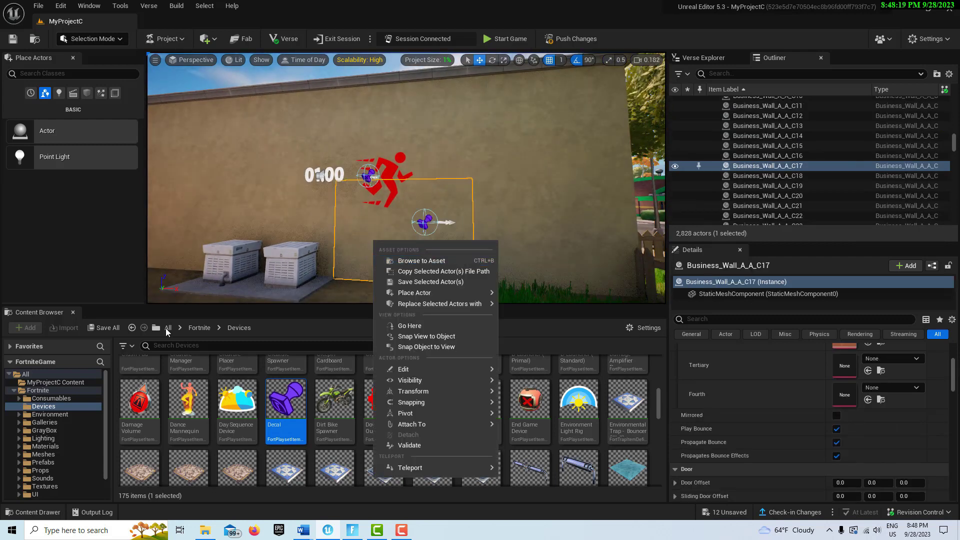
left_click(74, 313)
left_click(73, 313)
scroll(489, 386, "up", 5)
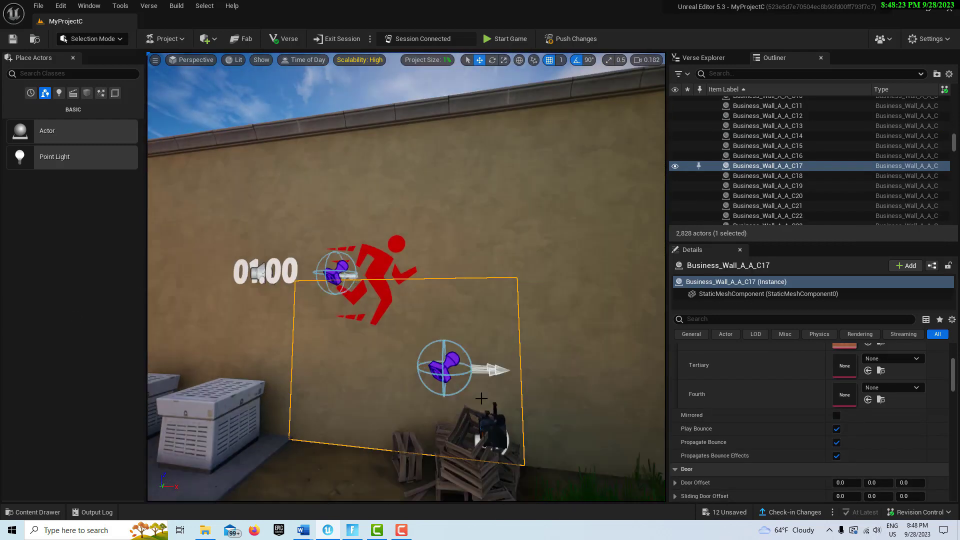
- Select Decal3 and rotate it about its vertical axis to face the wall
left_click(442, 374)
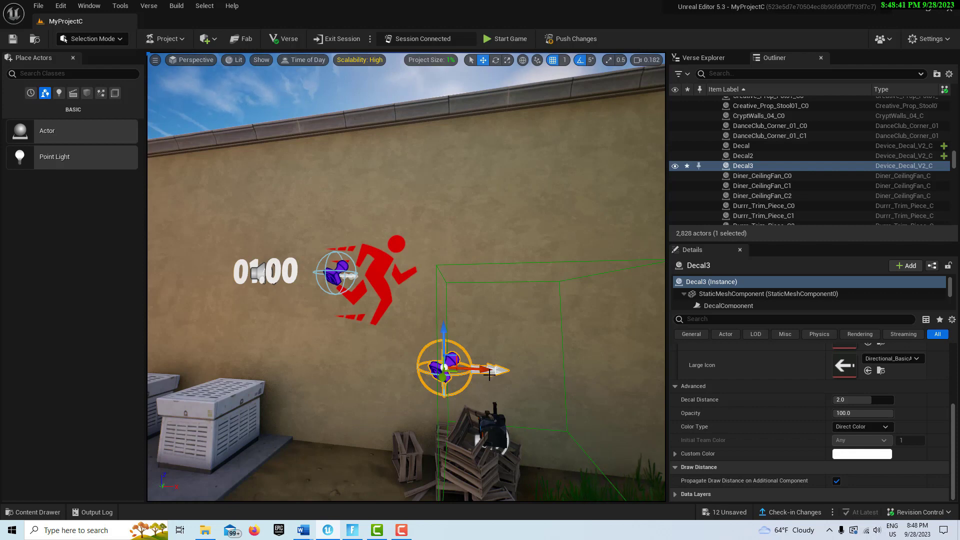
key("e")
key("w")
key("e")
key("r")
key("space")
key("space")
key("space")
key("space")
key("space")
key("space")
key("space")
key("space")
key("space")
key("space")
key("e")
key("w")
key("e")
key("r")
key("e")
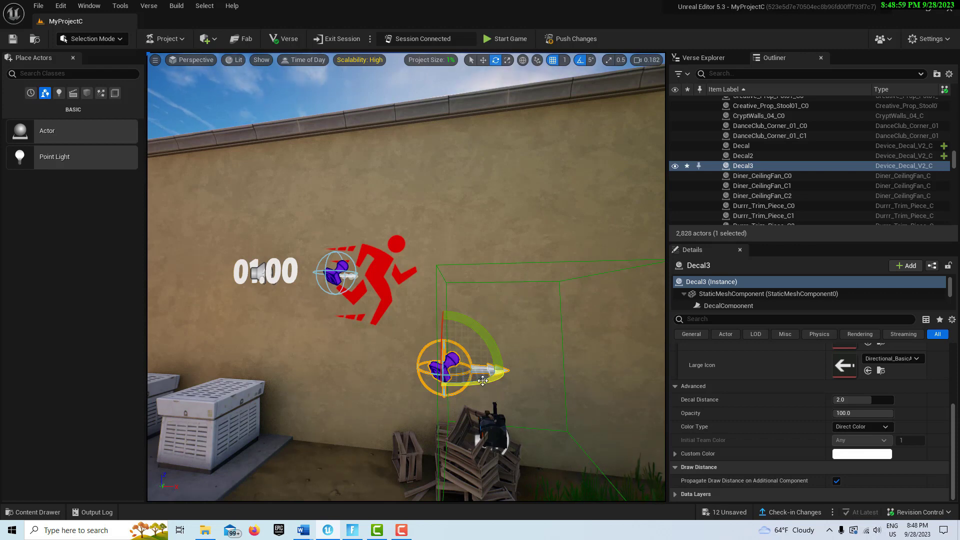
left_click_drag(482, 381, 439, 357)
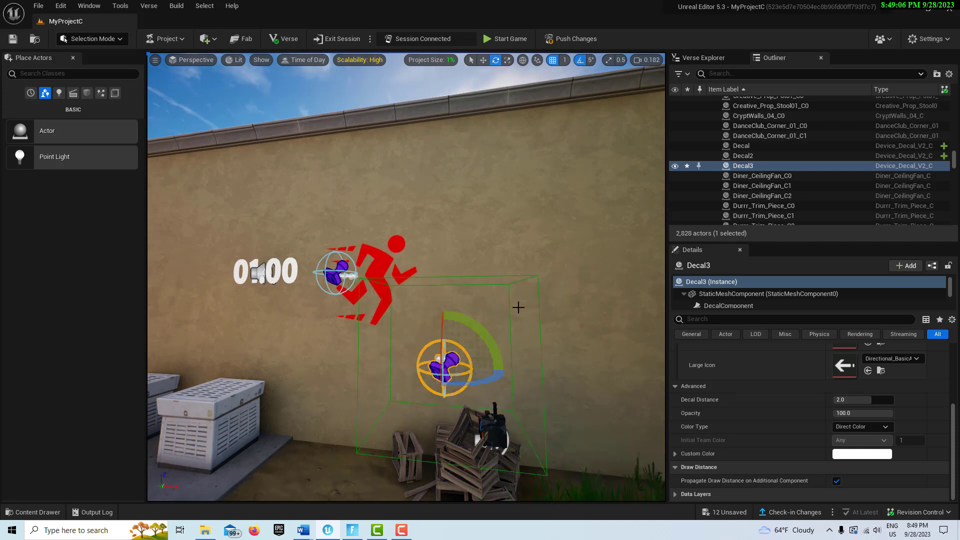
- Raise Decal3's Decal Distance to 2.735232 so the white arrow reaches the wall
right_click_drag(600, 389, 538, 436)
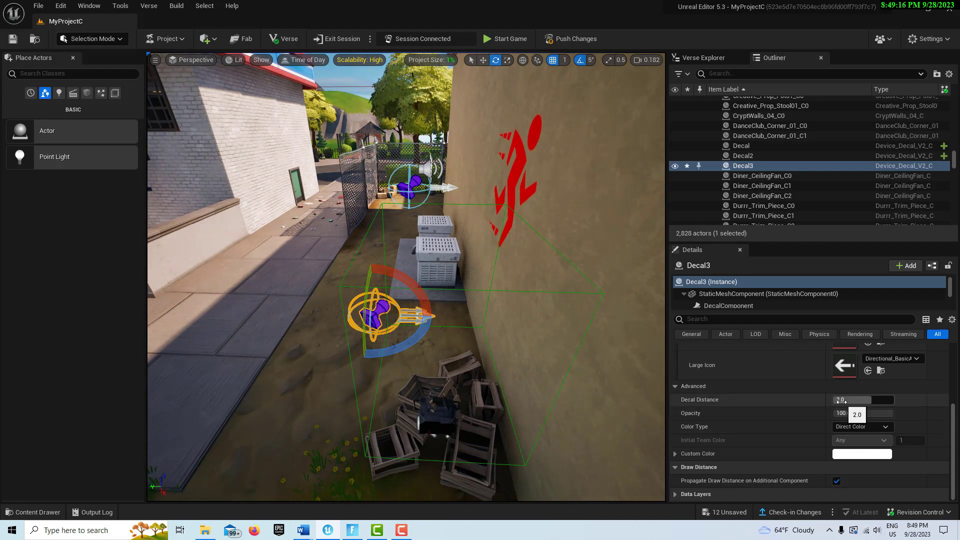
mouse_move(842, 402)
left_mouse_down()
mouse_move(827, 402)
mouse_move(853, 401)
left_mouse_up()
right_click_drag(576, 300, 411, 265)
- Frame Decal3 and rotate its yaw to -180 so the arrow points right
key("f")
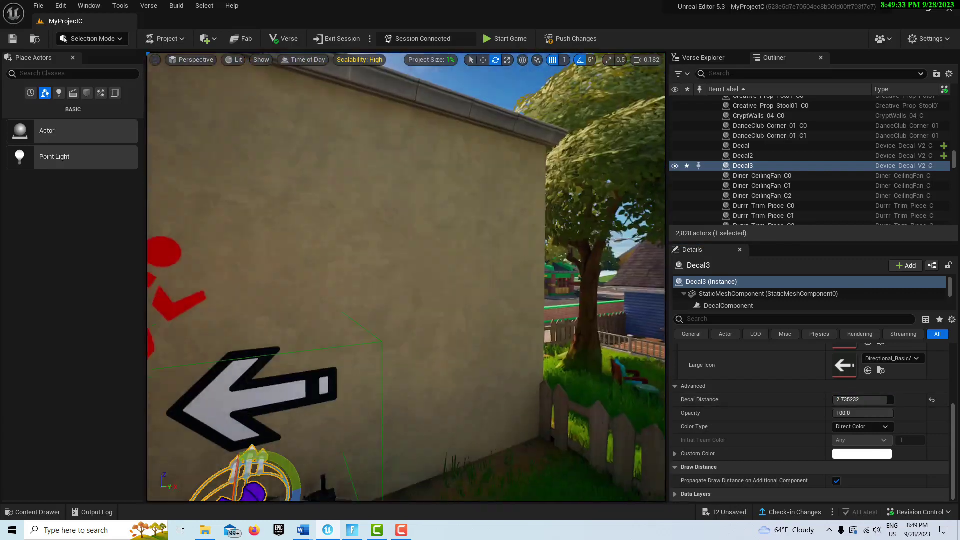
right_click_drag(450, 270, 330, 283)
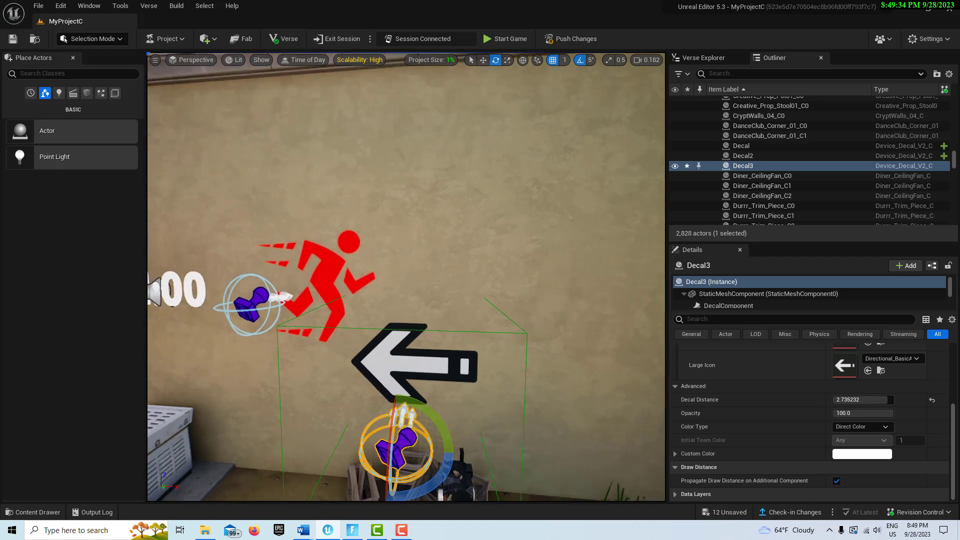
key("r")
scroll(501, 320, "down", 3)
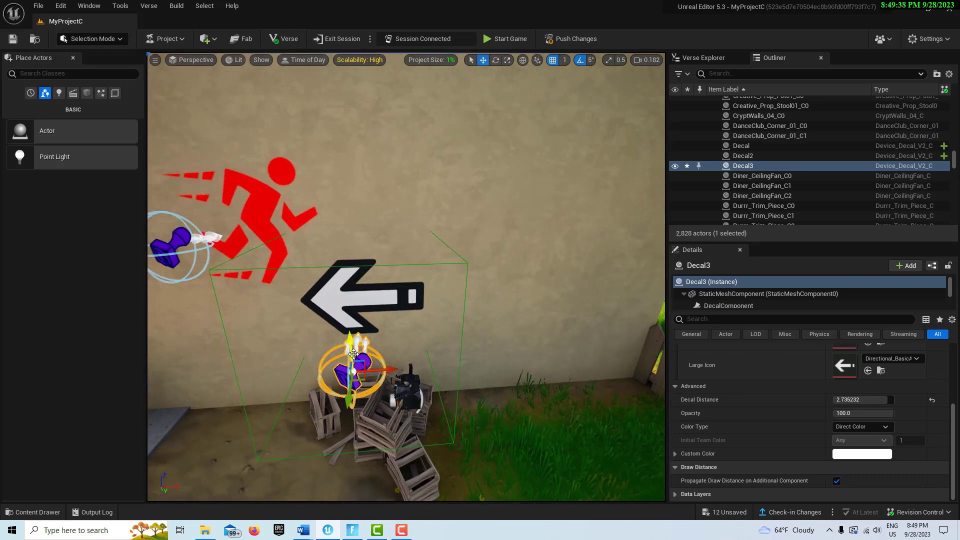
key("e")
left_click_drag(362, 326, 415, 334)
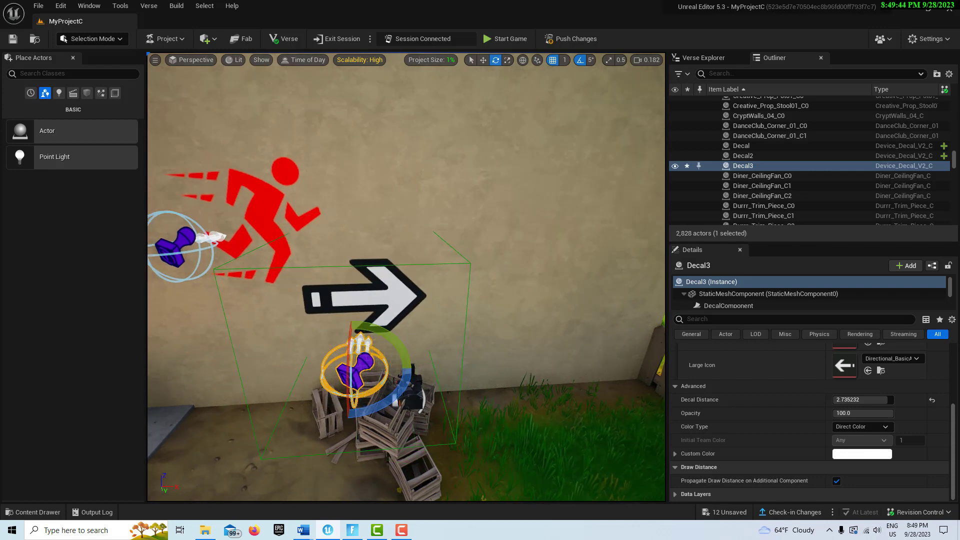
- Reselect Decal3 in the viewport and adjust its Opacity setting
left_click(506, 307)
right_click_drag(515, 325, 470, 329)
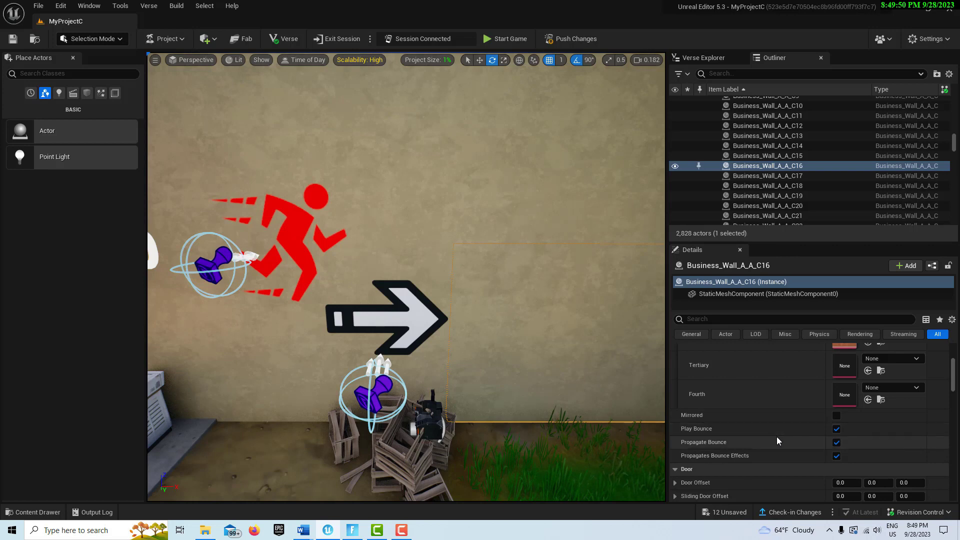
scroll(772, 416, "down", 1)
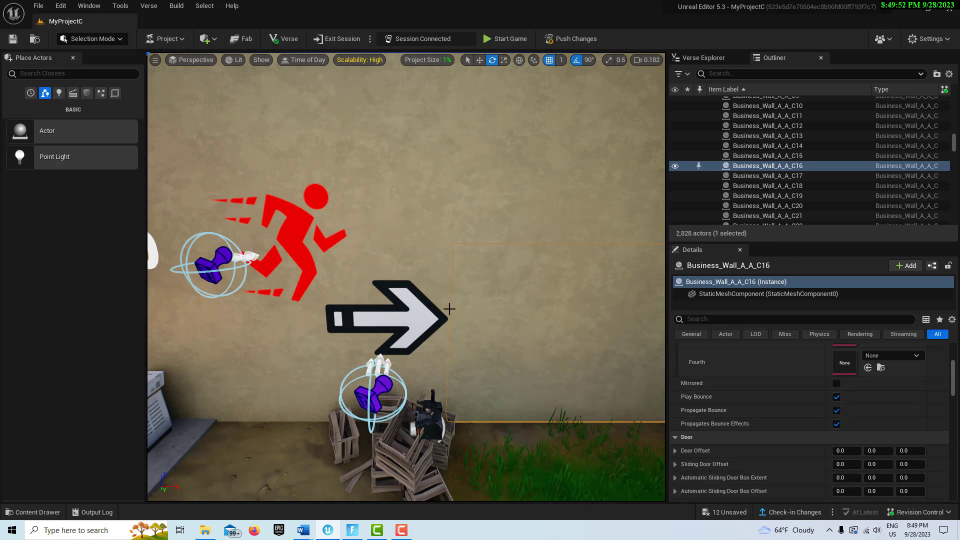
left_click(365, 372)
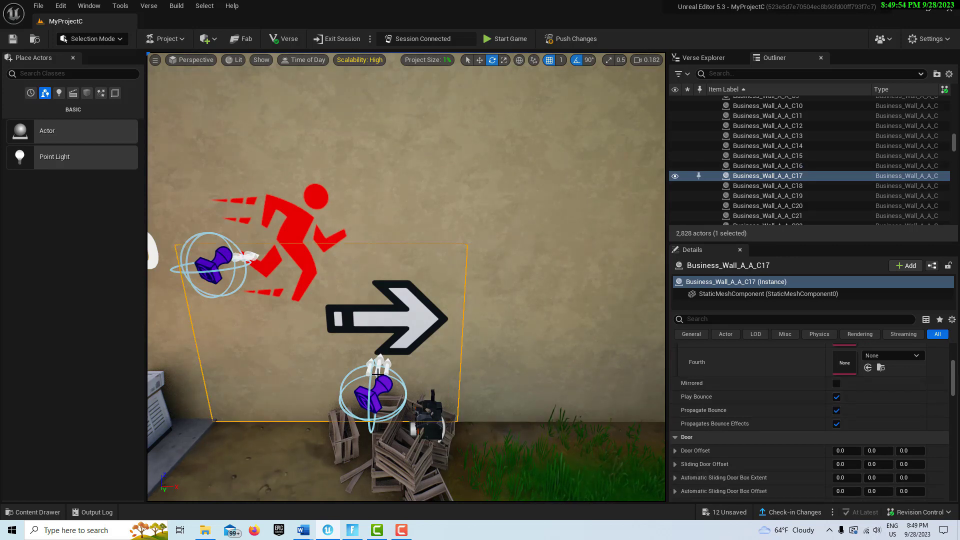
left_click(373, 396)
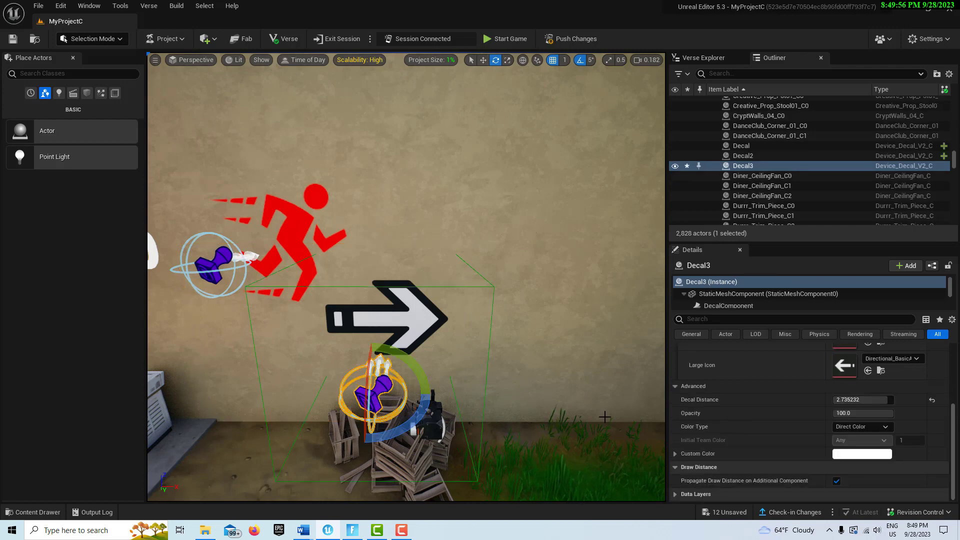
scroll(843, 425, "down", 2)
left_click_drag(860, 413, 855, 414)
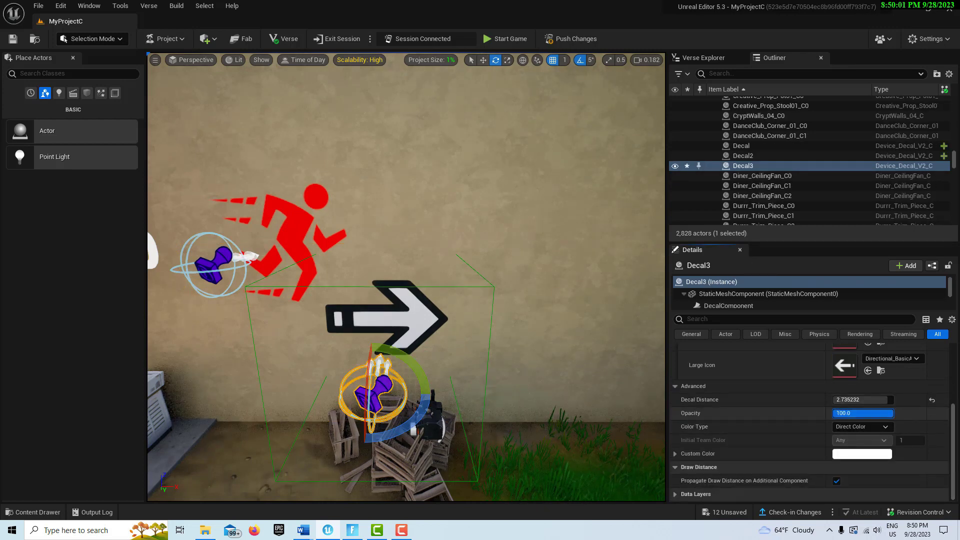
- Set Decal3 opacity to about 86.5 and Custom Color to pure blue (R 0, G 0, B 1)
mouse_move(894, 413)
left_mouse_down()
mouse_move(867, 413)
mouse_move(893, 414)
left_mouse_up()
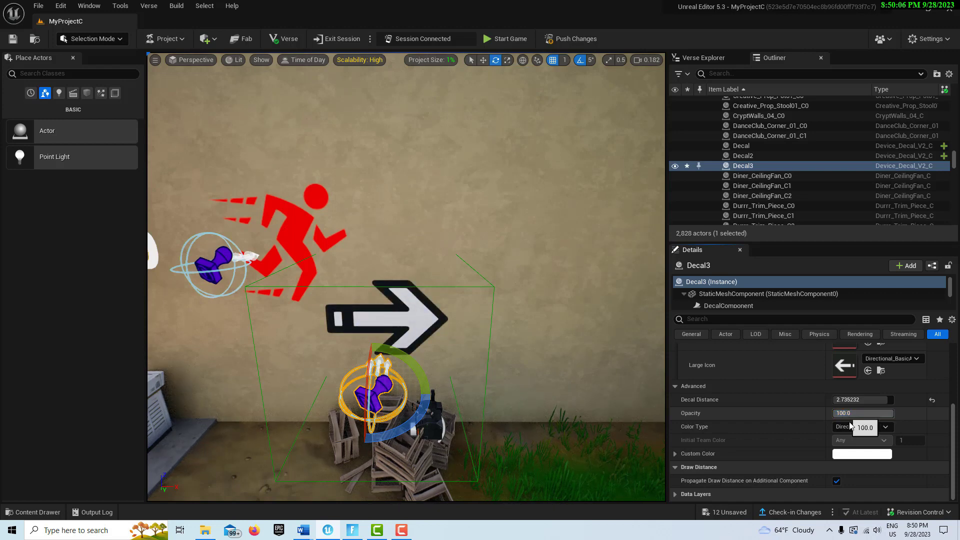
left_click(861, 454)
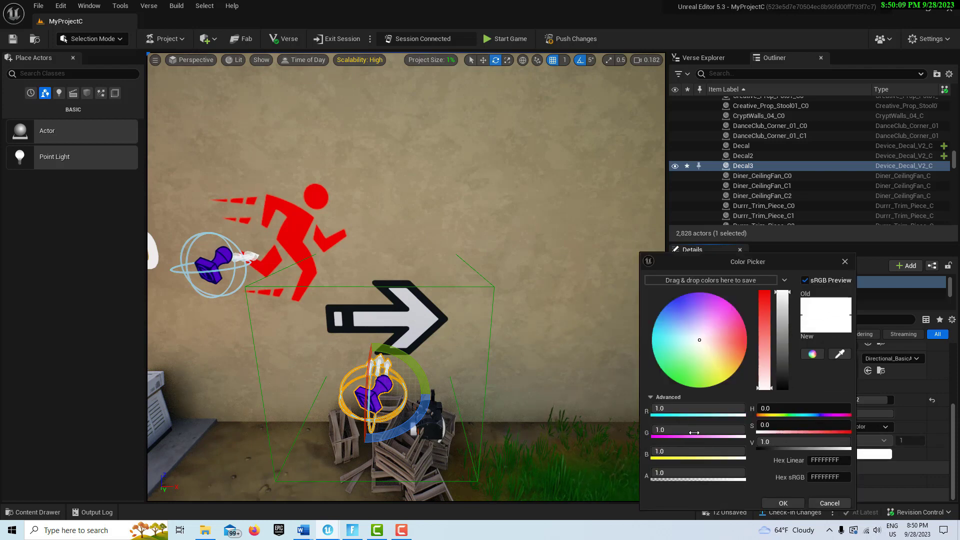
left_click_drag(685, 408, 651, 409)
left_click(710, 431)
type("0")
key("Return")
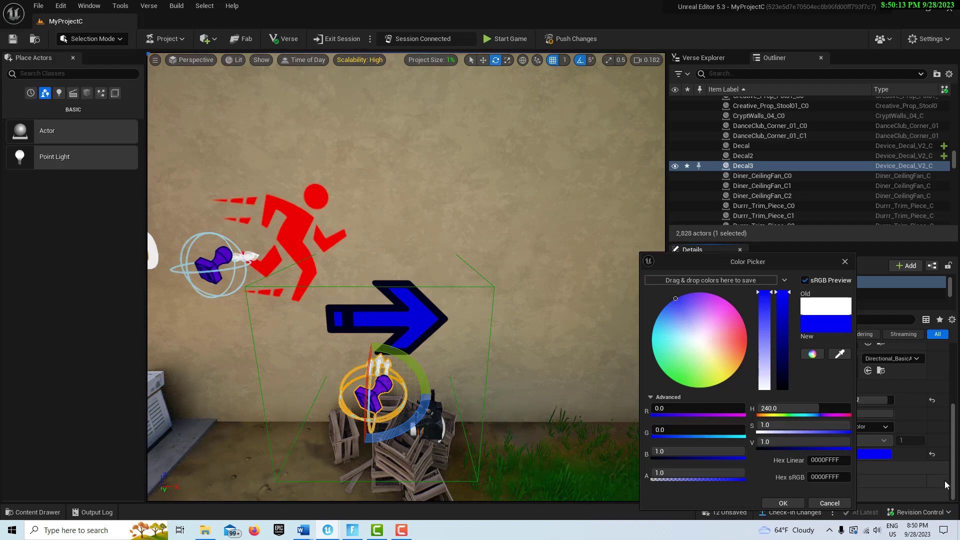
left_click(783, 504)
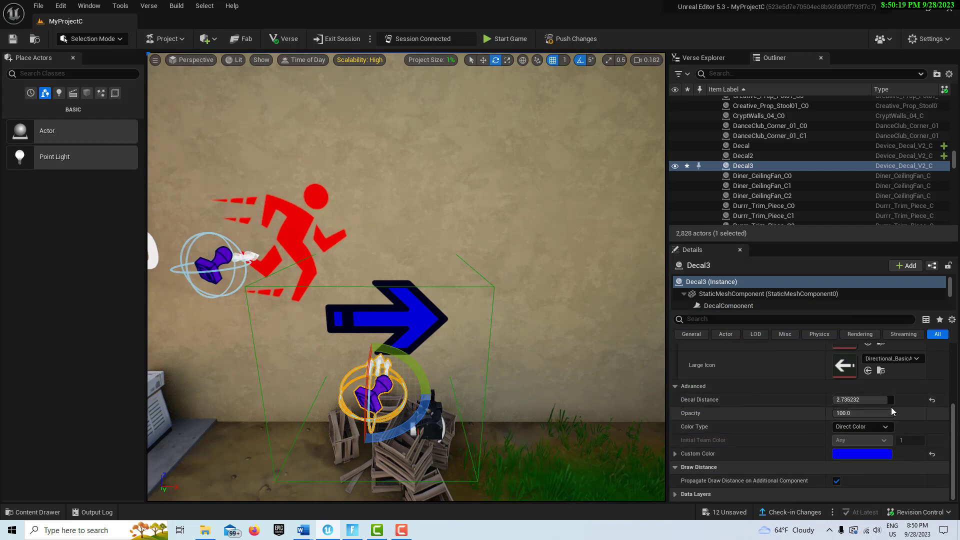
scroll(892, 407, "up", 2)
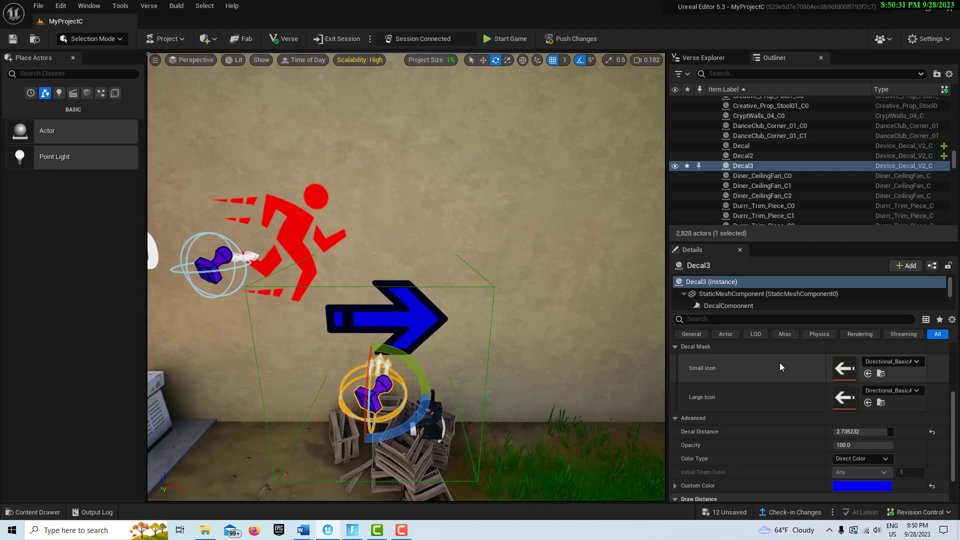
- Fly to the burger prop, select the Objective Device, and view its Objective Identifier settings
right_click_drag(551, 311, 371, 285)
key("s")
key("w")
right_click_drag(441, 321, 532, 305)
left_click(323, 332)
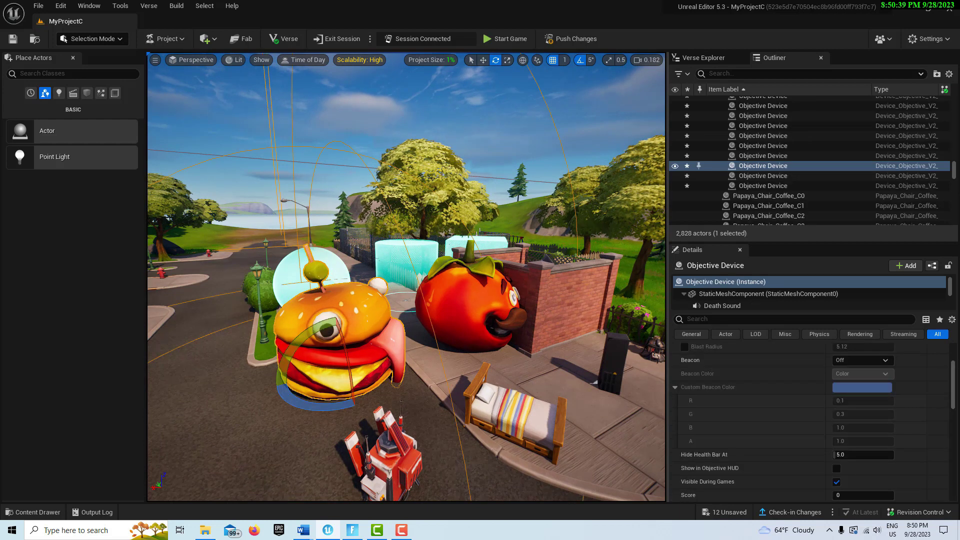
scroll(773, 425, "down", 5)
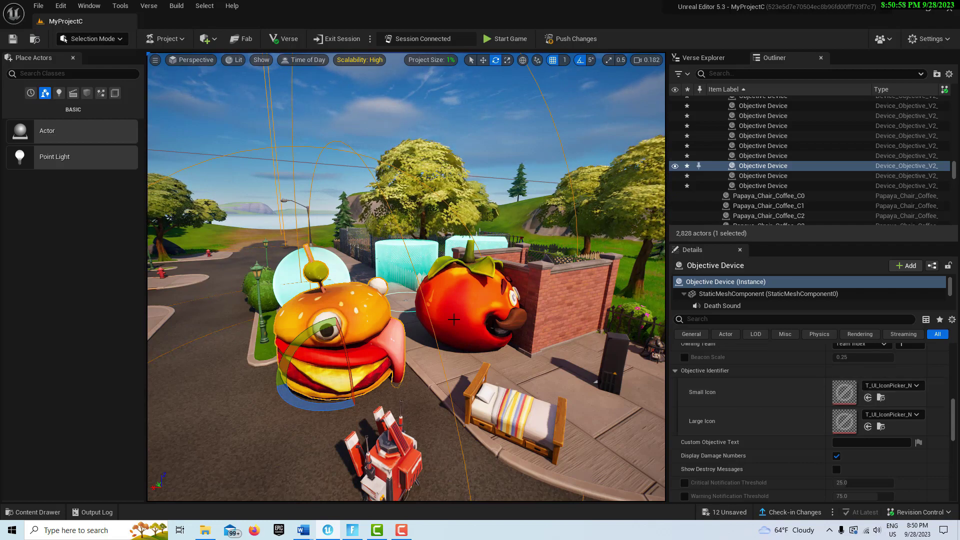
- Fly back to the alley wall to view the running-man and arrow decals
right_click_drag(475, 314, 207, 300)
key("w")
right_click_drag(398, 321, 434, 313)
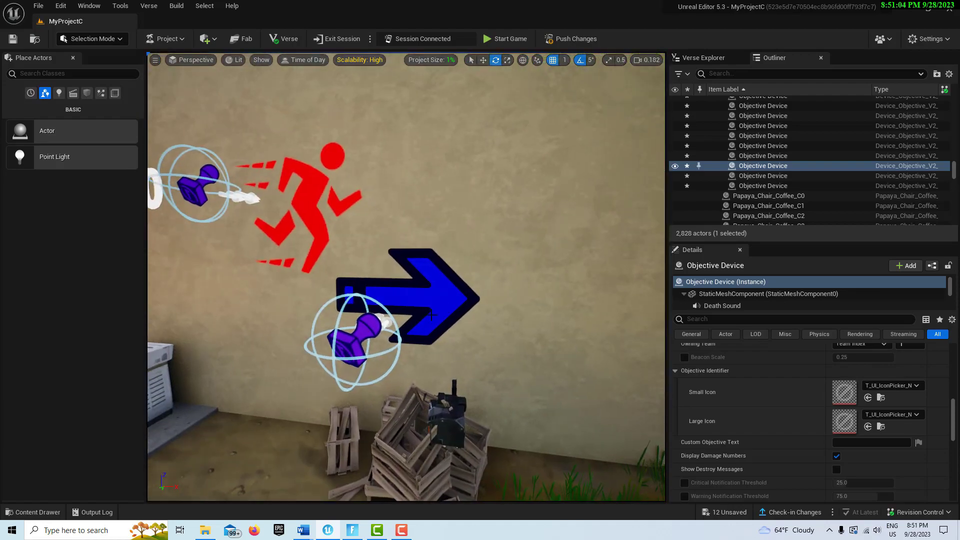
- Set Decal3's Small Icon to the UI IconLibrary Alien texture
left_click(349, 337)
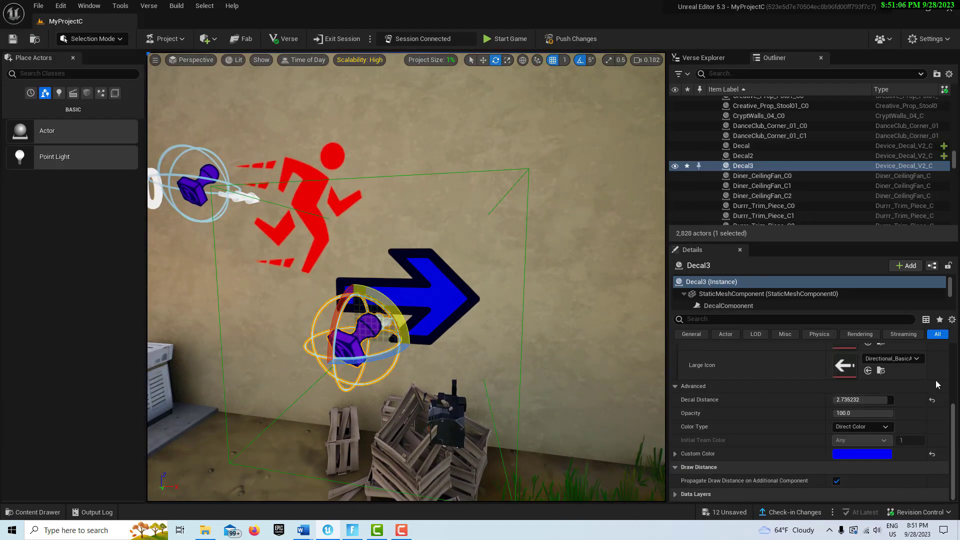
scroll(775, 385, "up", 2)
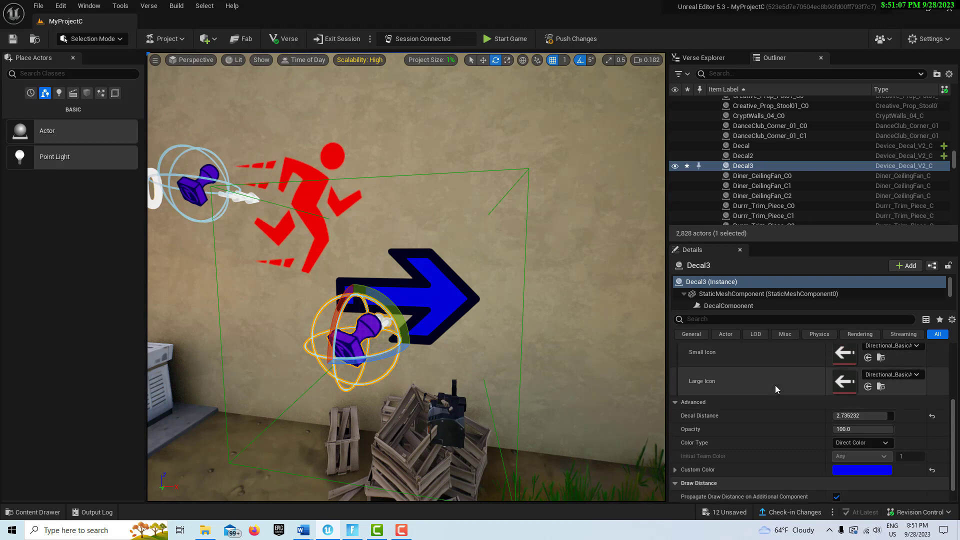
left_click(916, 378)
scroll(883, 302, "down", 5)
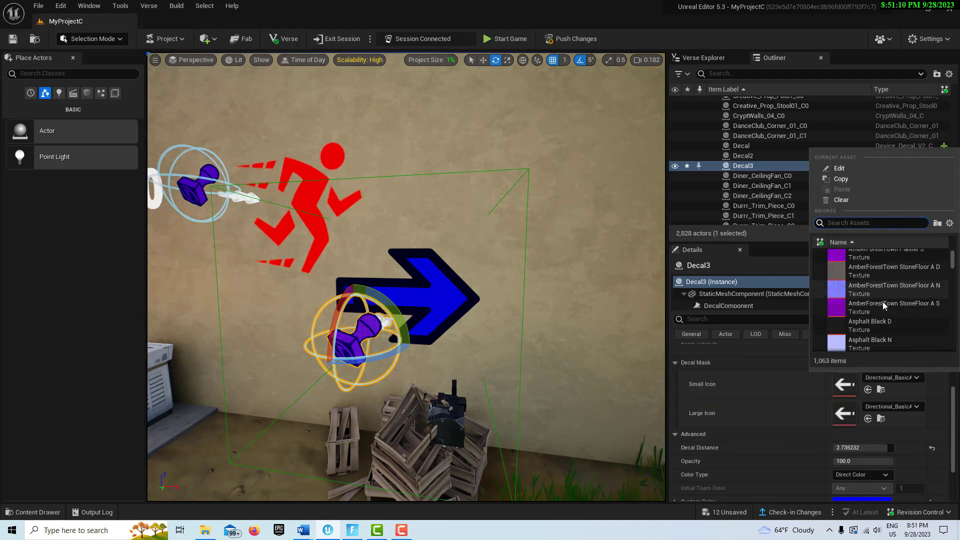
scroll(877, 303, "down", 10)
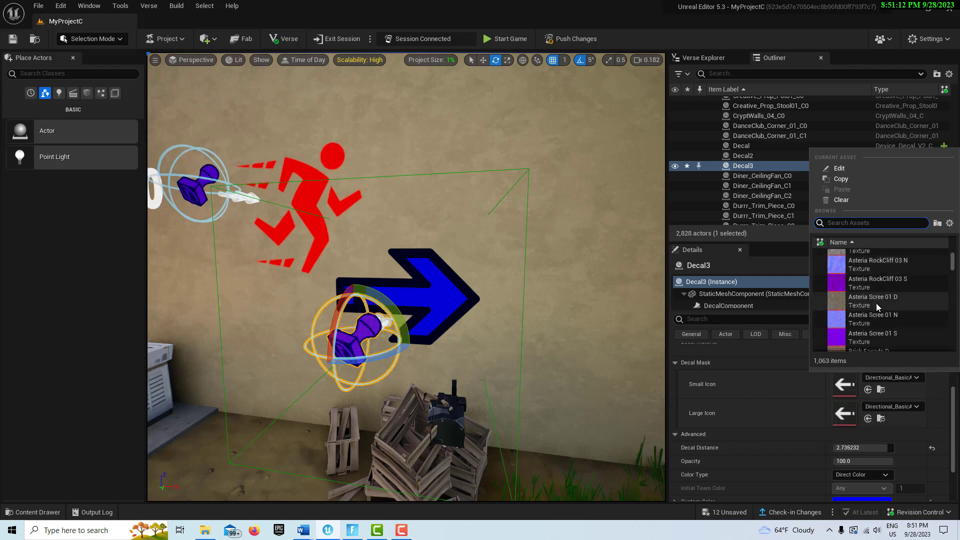
left_click_drag(952, 262, 952, 286)
scroll(896, 283, "down", 2)
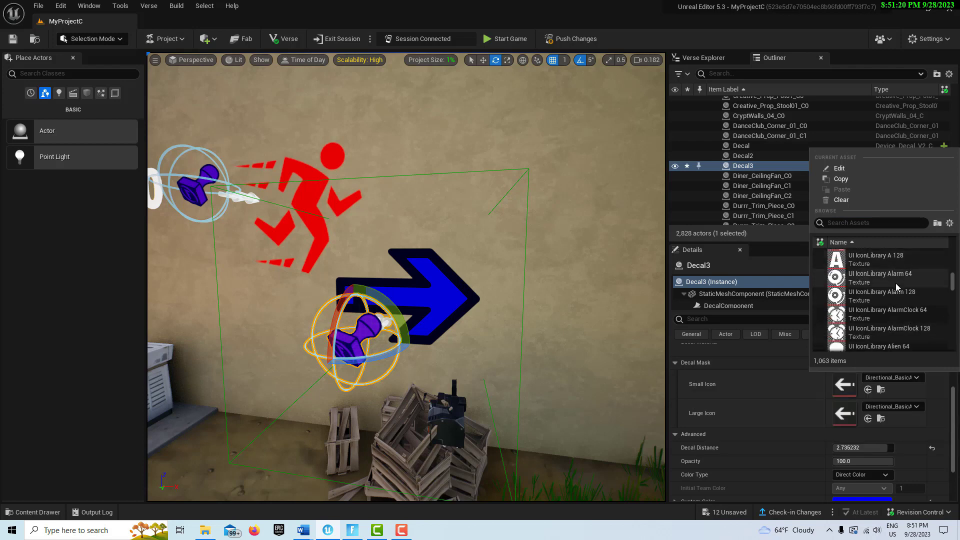
left_click(839, 304)
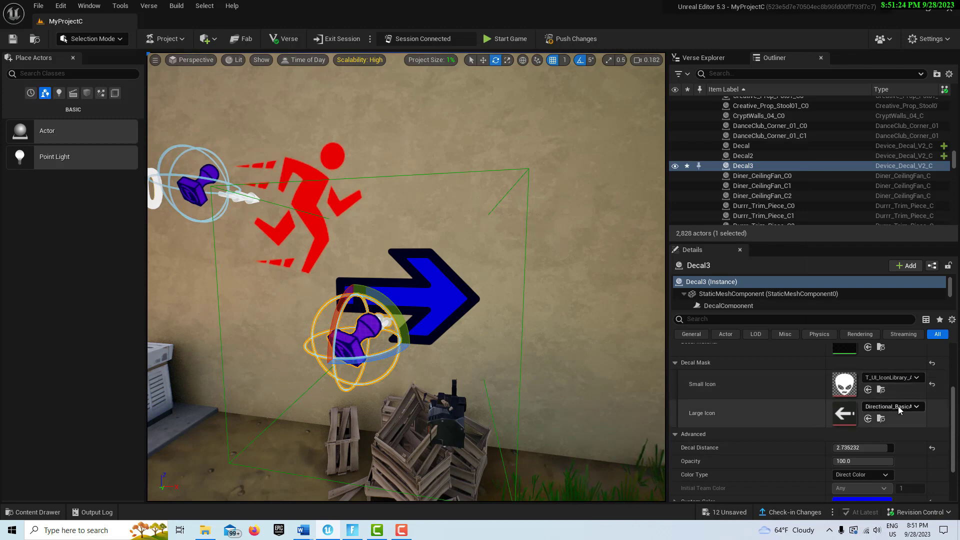
- Set Decal3's Large Icon to UI IconLibrary Candle 64, projecting a blue candle
left_click(917, 409)
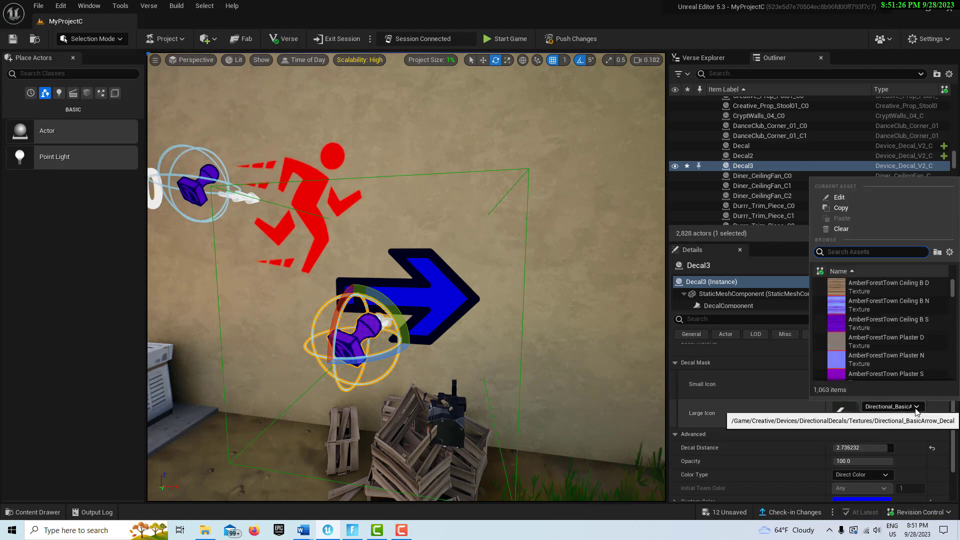
scroll(947, 306, "down", 3)
scroll(947, 306, "down", 10)
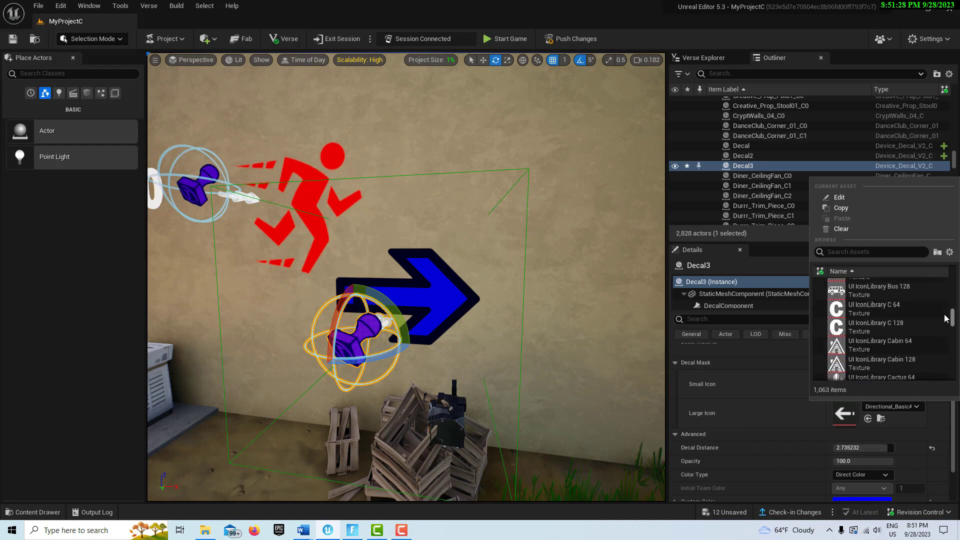
scroll(858, 325, "down", 4)
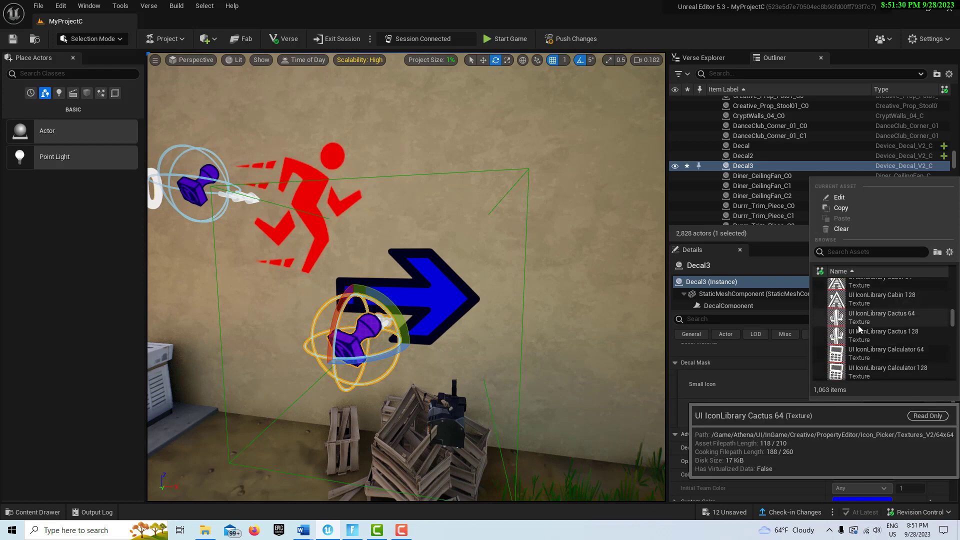
scroll(854, 326, "down", 1)
left_click(854, 326)
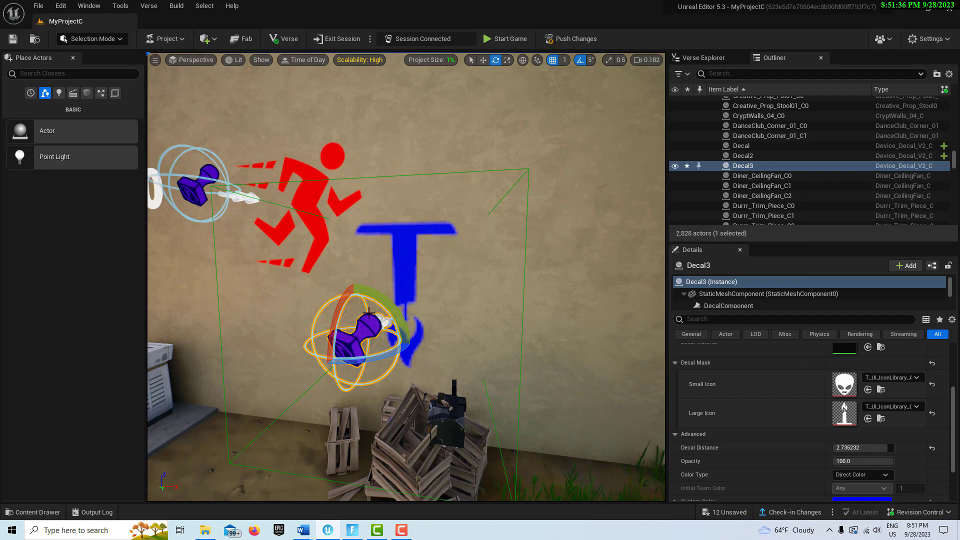
left_click_drag(382, 302, 309, 339)
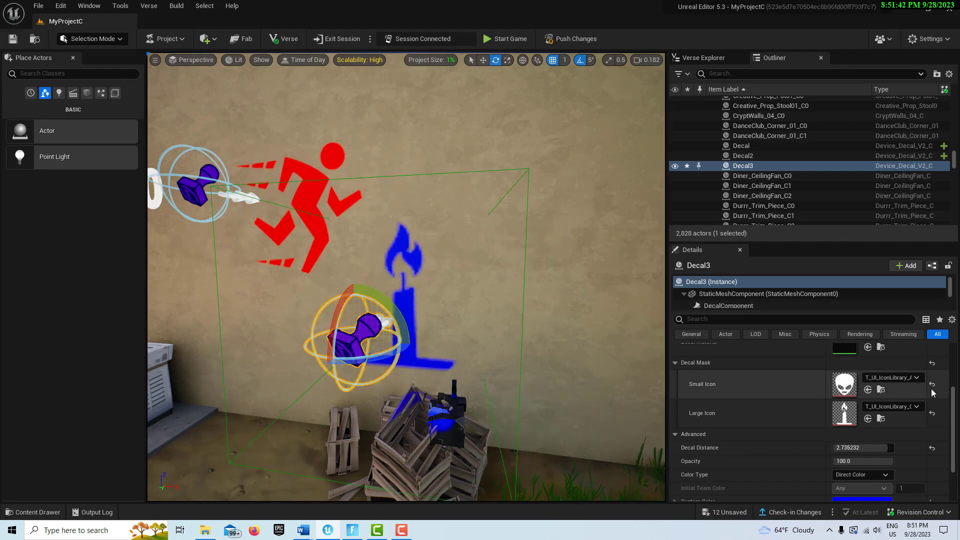
left_click(920, 406)
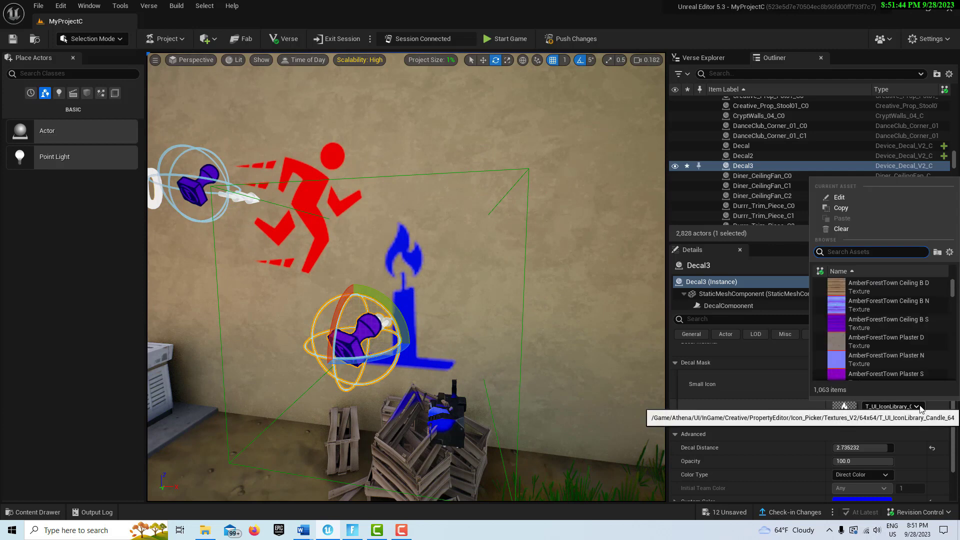